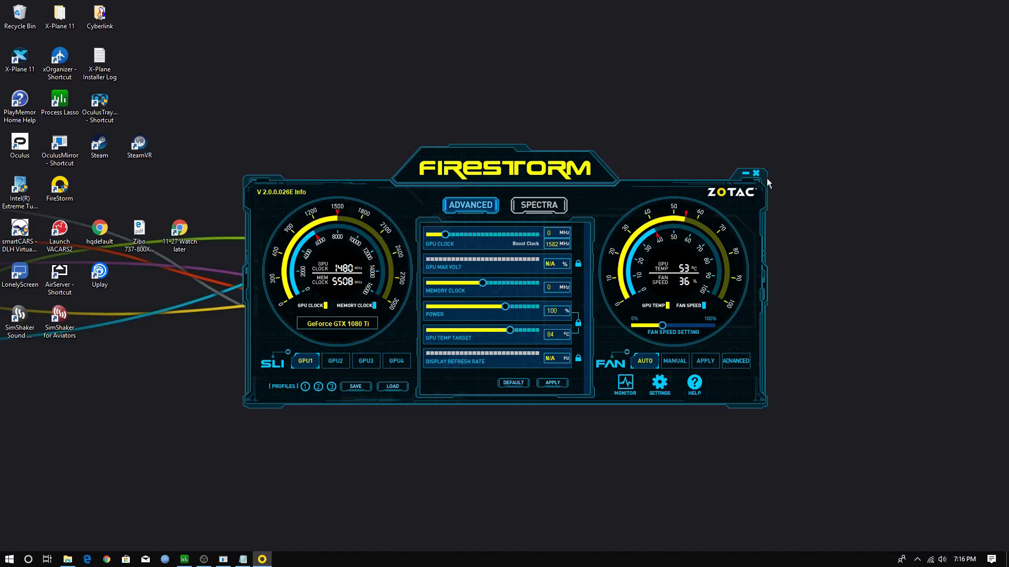
- Switch the GTX 1080 Ti fan control in FireStorm to manual, at about 36% speed
{"action": "left_click", "coordinate": [675, 363]}
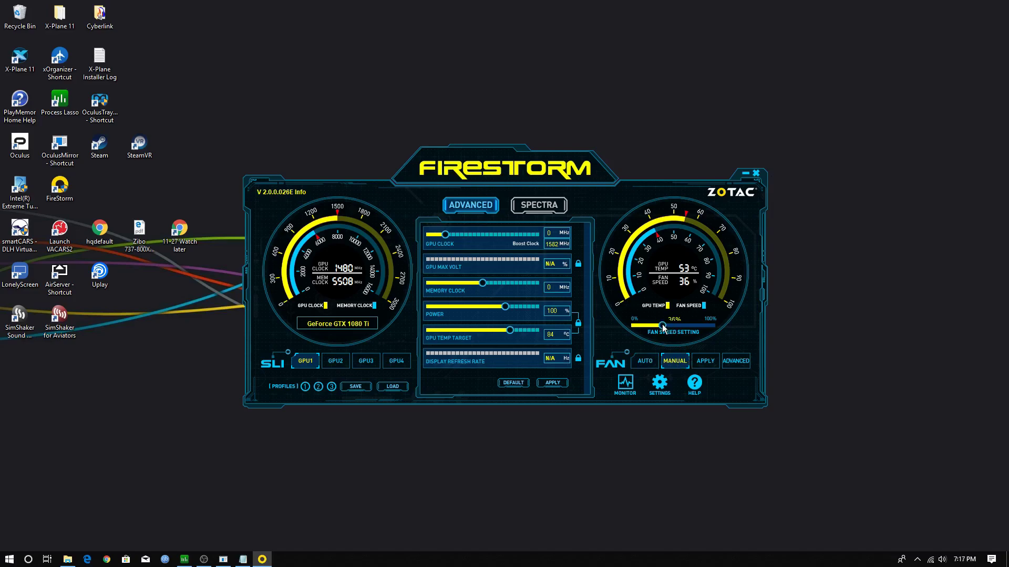
{"action": "left_click_drag", "start_coordinate": [671, 329], "coordinate": [677, 329]}
{"action": "left_click", "coordinate": [643, 362]}
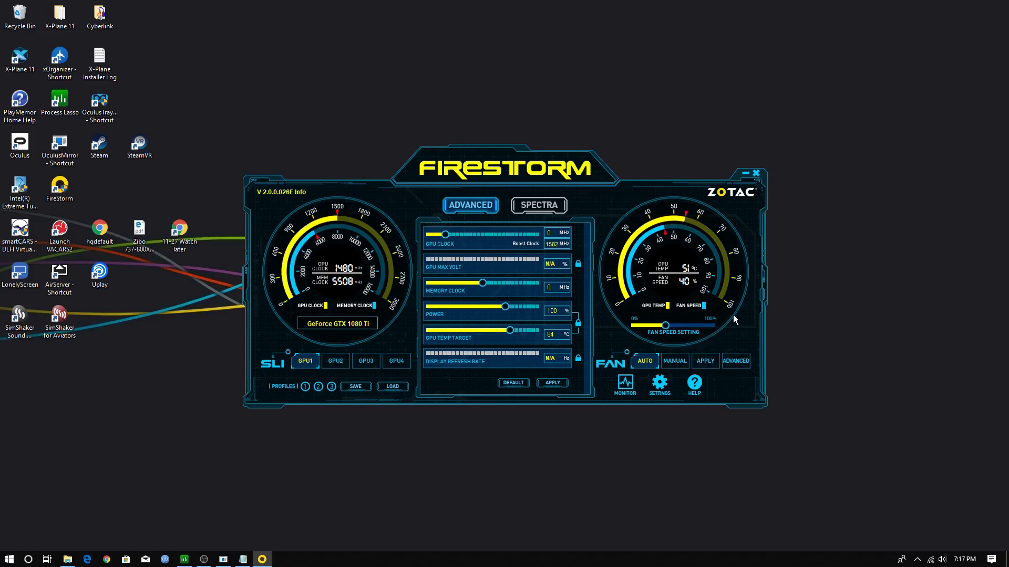
{"action": "left_click", "coordinate": [757, 174]}
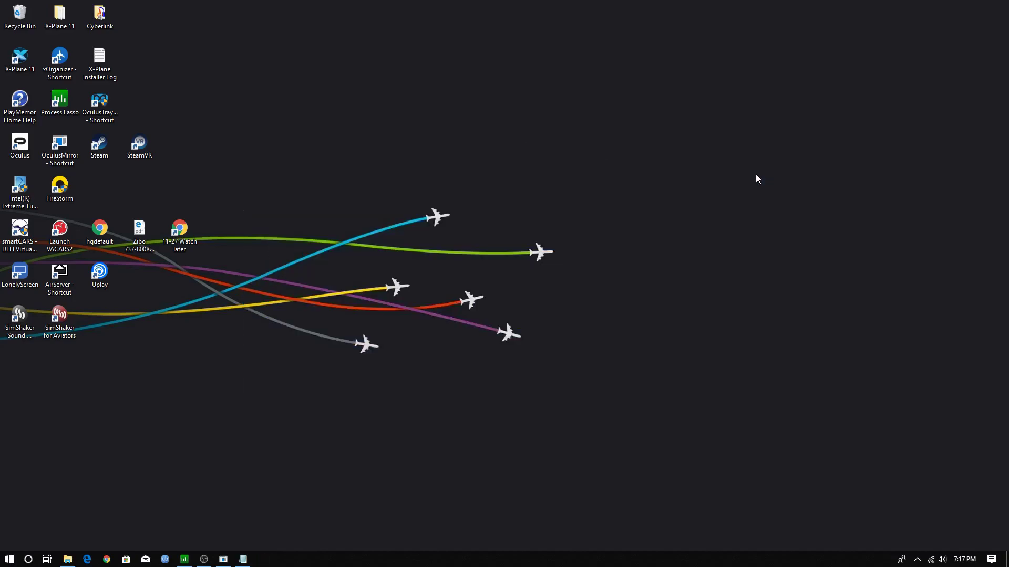
- Launch Oculus Tray Tool from the hidden notification-area icons and centre its window
{"action": "left_click", "coordinate": [917, 559]}
{"action": "double_click", "coordinate": [915, 521]}
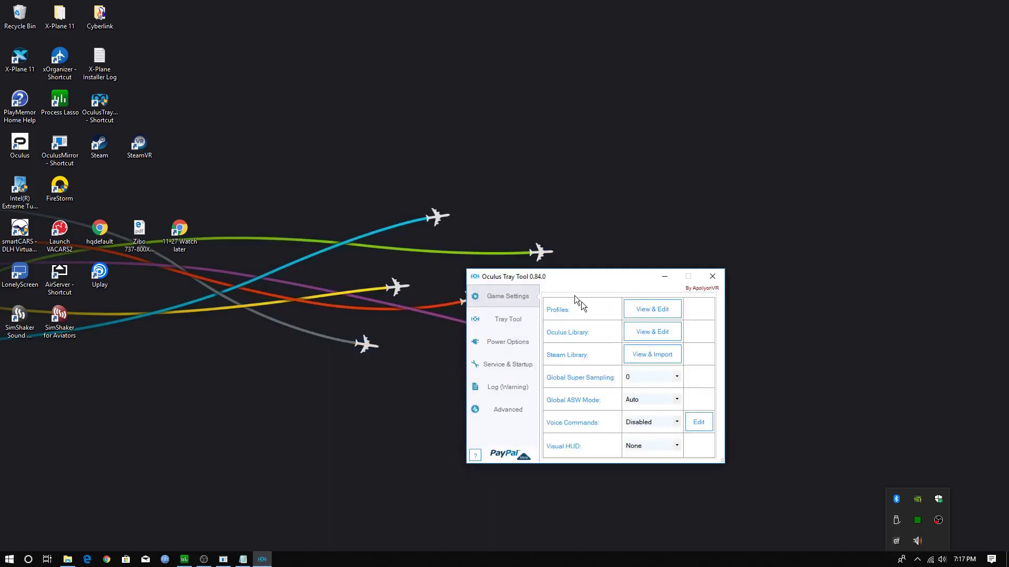
{"action": "left_click_drag", "start_coordinate": [561, 276], "coordinate": [426, 138]}
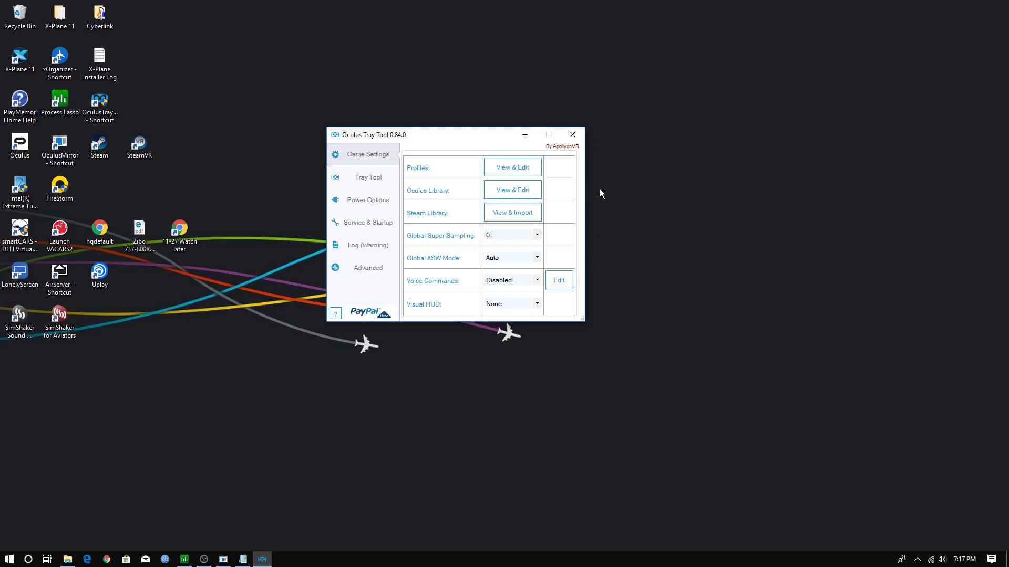
- Open the game profiles list and bring up the X-Plane profile for editing
{"action": "left_click", "coordinate": [505, 168]}
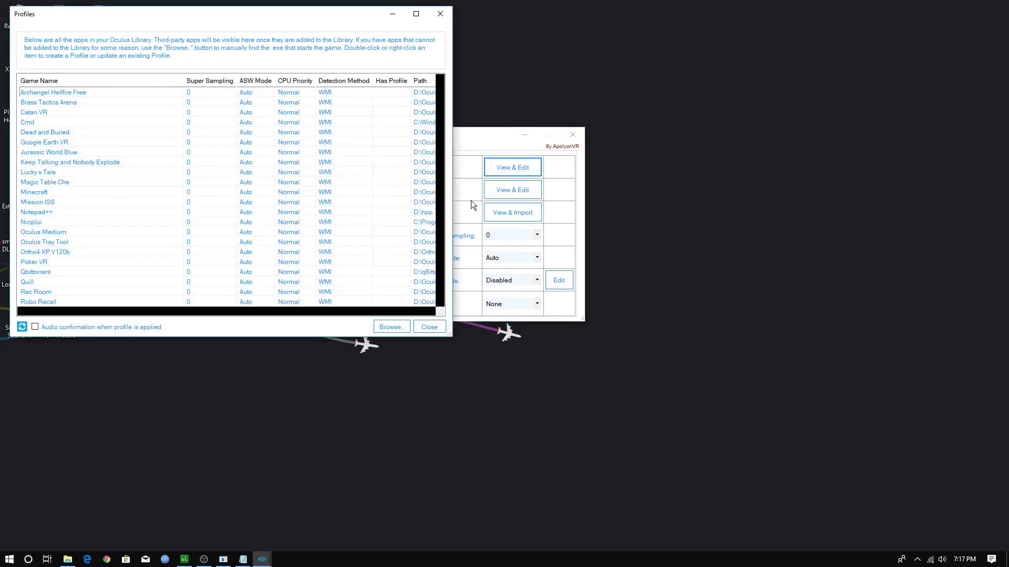
{"action": "left_click", "coordinate": [380, 134]}
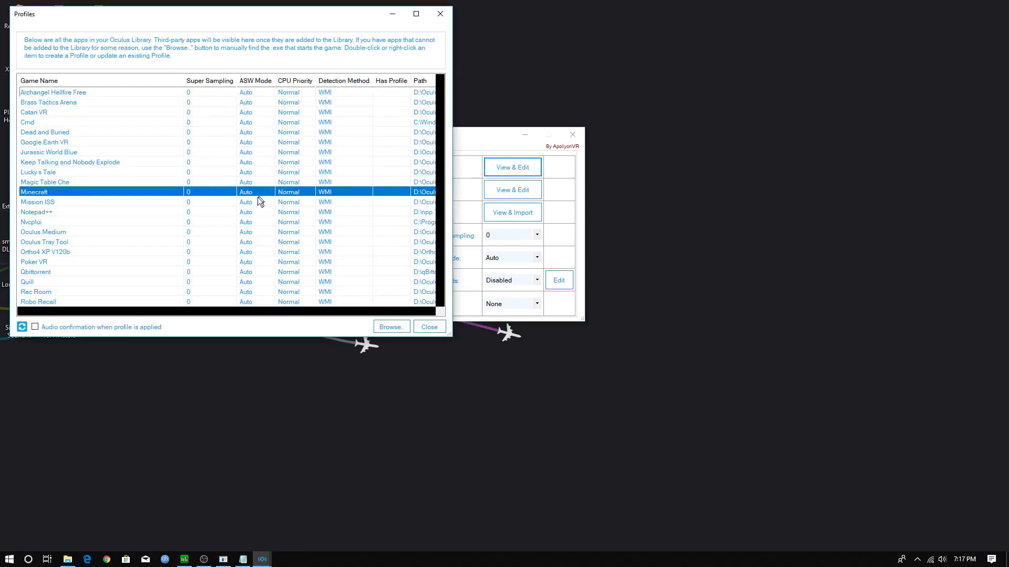
{"action": "scroll", "coordinate": [258, 197], "scroll_direction": "down", "scroll_amount": 3}
{"action": "scroll", "coordinate": [247, 212], "scroll_direction": "down", "scroll_amount": 3}
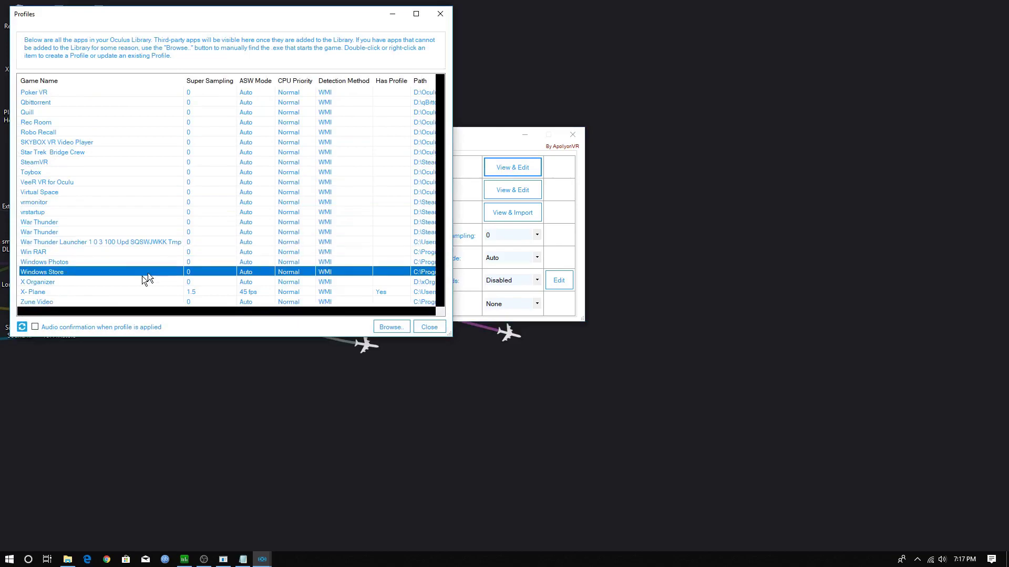
{"action": "double_click", "coordinate": [108, 291]}
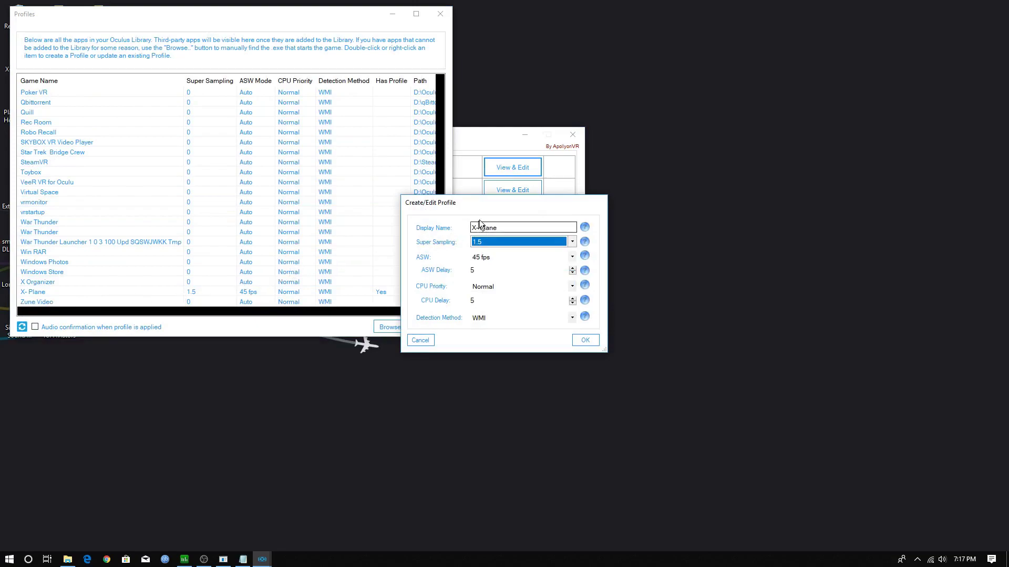
- Give the X-Plane profile ASW at 45 fps and 1.5 supersampling, and save it
{"action": "left_click_drag", "start_coordinate": [494, 206], "coordinate": [691, 172]}
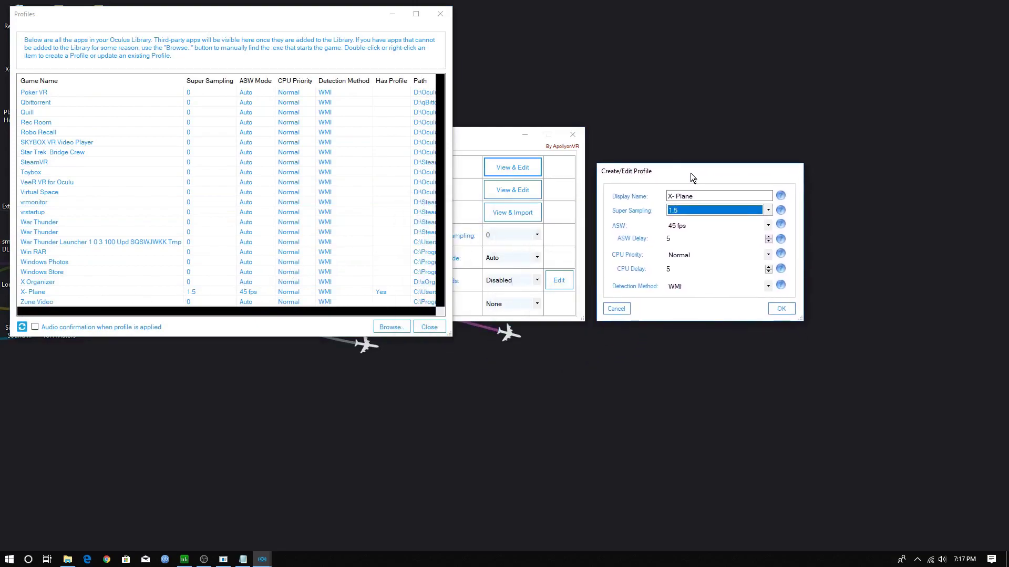
{"action": "left_click", "coordinate": [770, 226]}
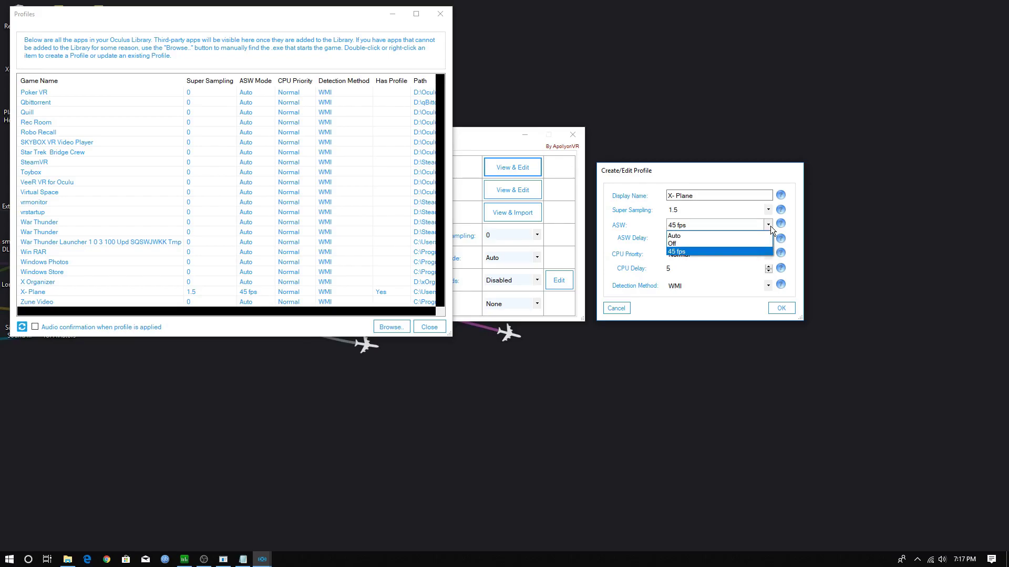
{"action": "left_click", "coordinate": [770, 226]}
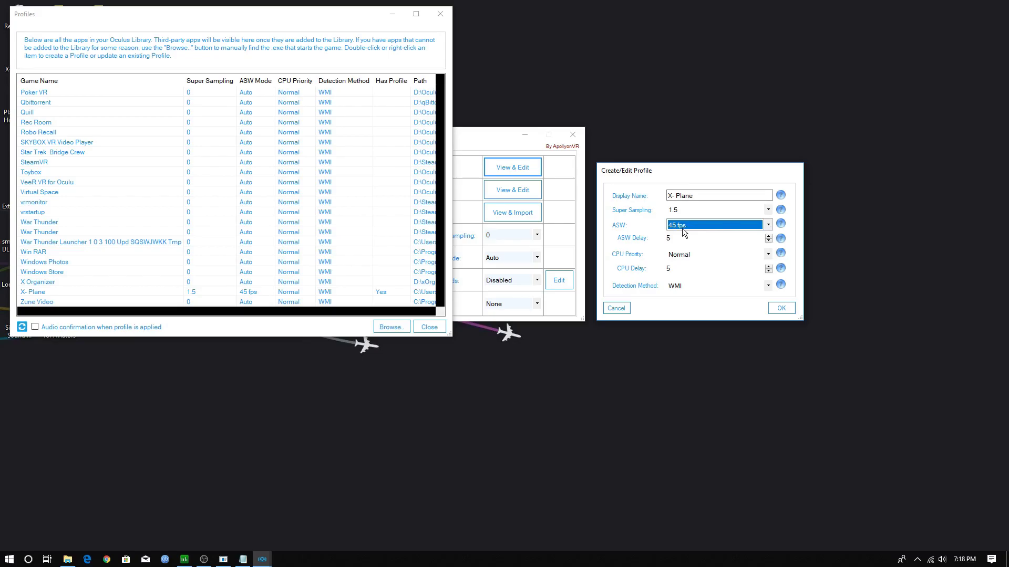
{"action": "left_click", "coordinate": [769, 208]}
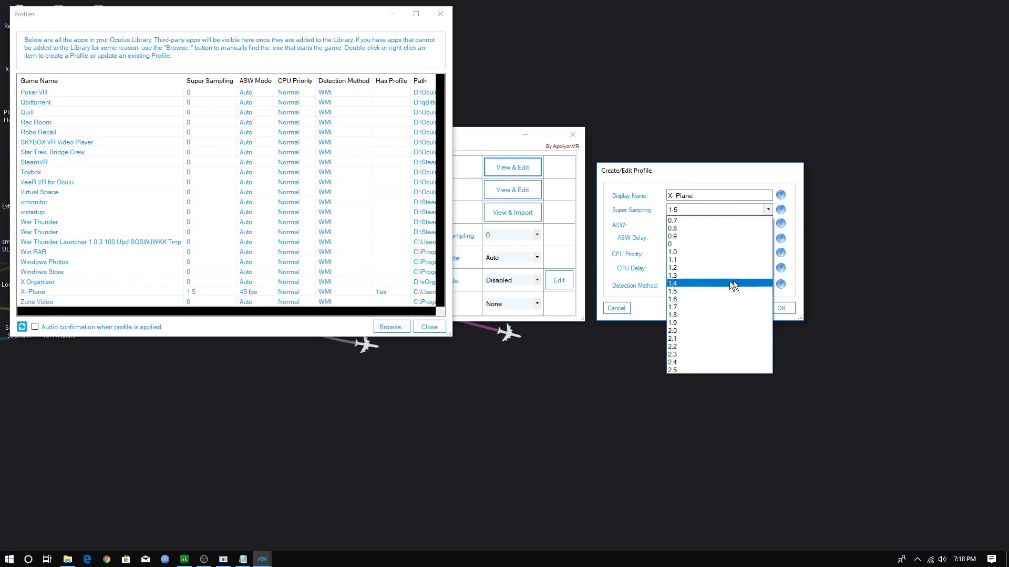
{"action": "left_click", "coordinate": [676, 291]}
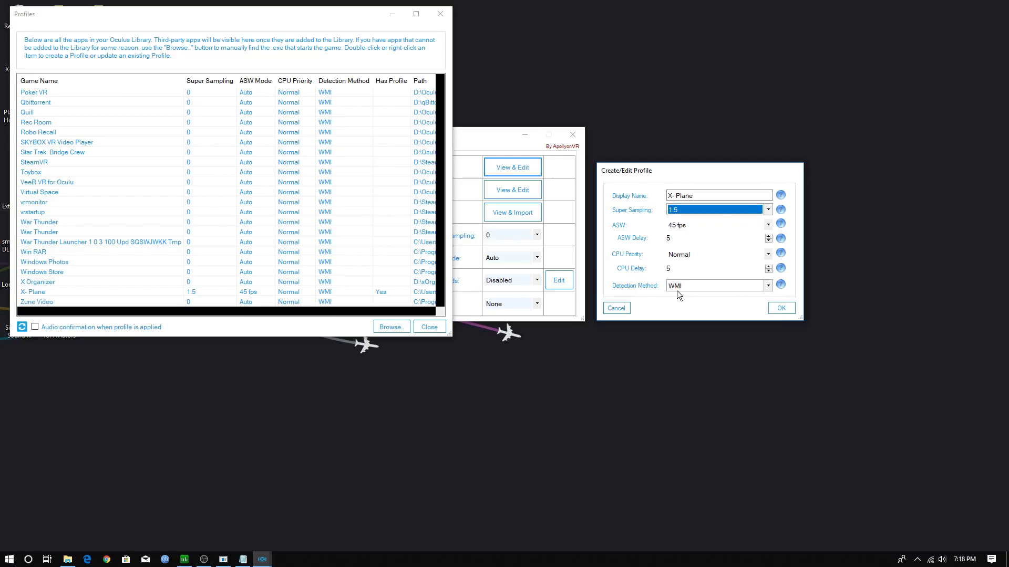
{"action": "left_click", "coordinate": [781, 310]}
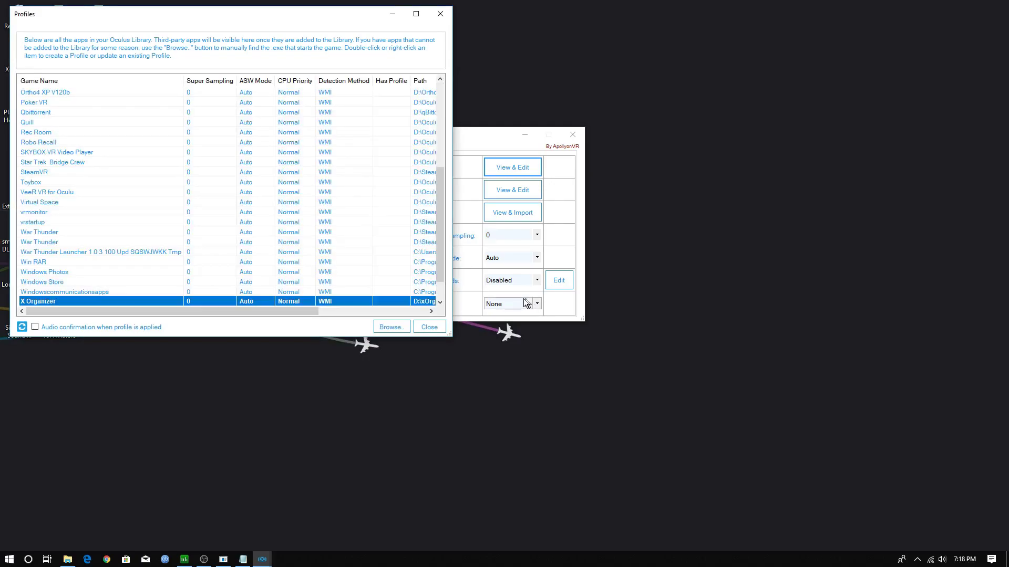
- Confirm the X-Plane row in the profiles list, then close the Profiles window
{"action": "left_click_drag", "start_coordinate": [418, 152], "coordinate": [241, 287]}
{"action": "scroll", "coordinate": [284, 221], "scroll_direction": "down", "scroll_amount": 1}
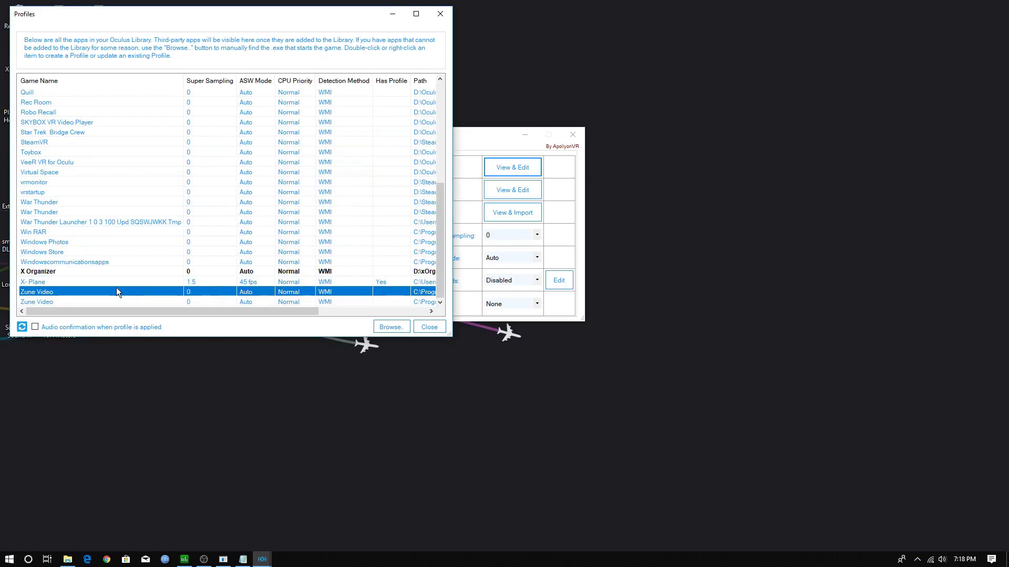
{"action": "left_click_drag", "start_coordinate": [116, 288], "coordinate": [210, 316]}
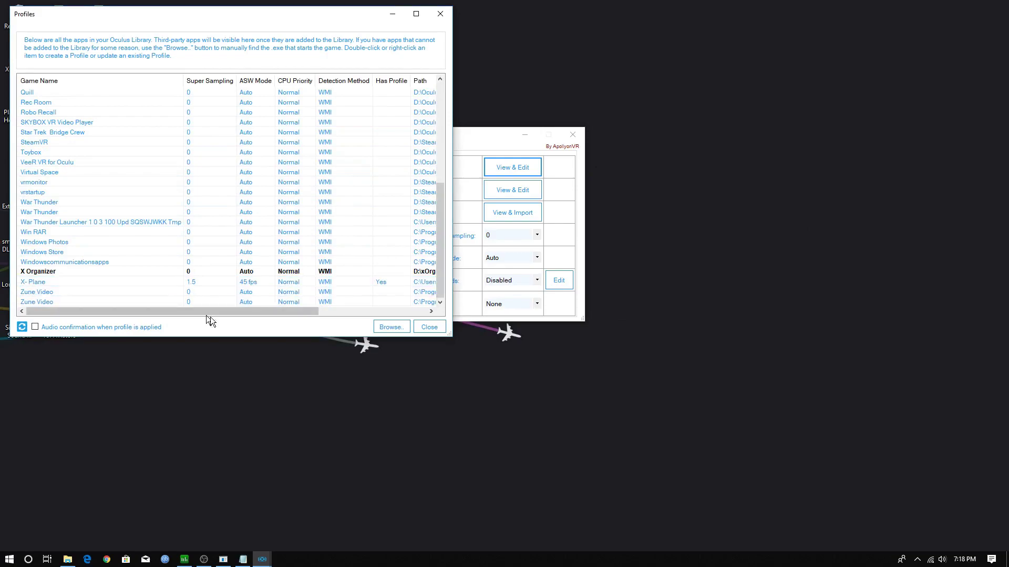
{"action": "left_click", "coordinate": [428, 327]}
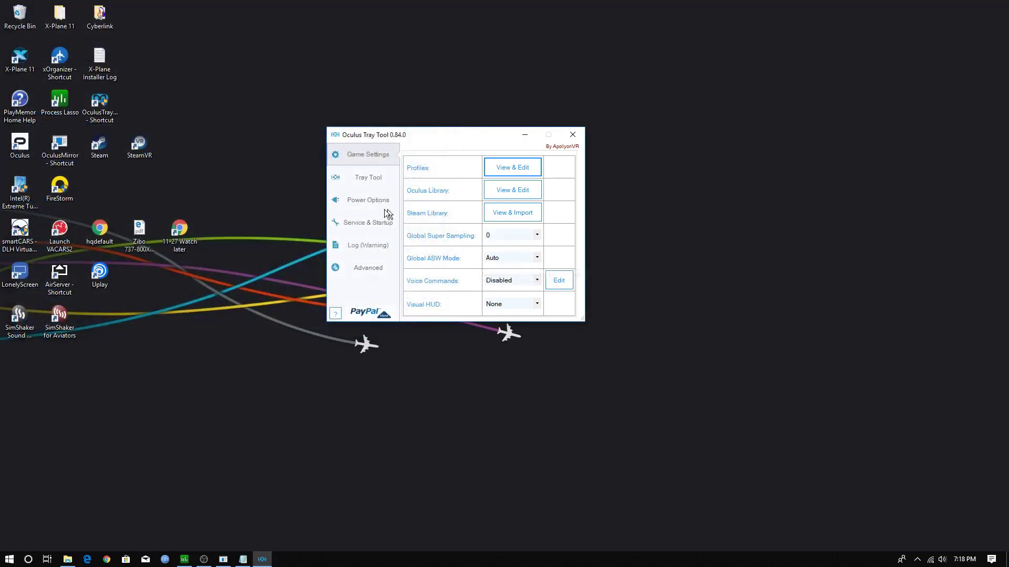
{"action": "left_click", "coordinate": [344, 203]}
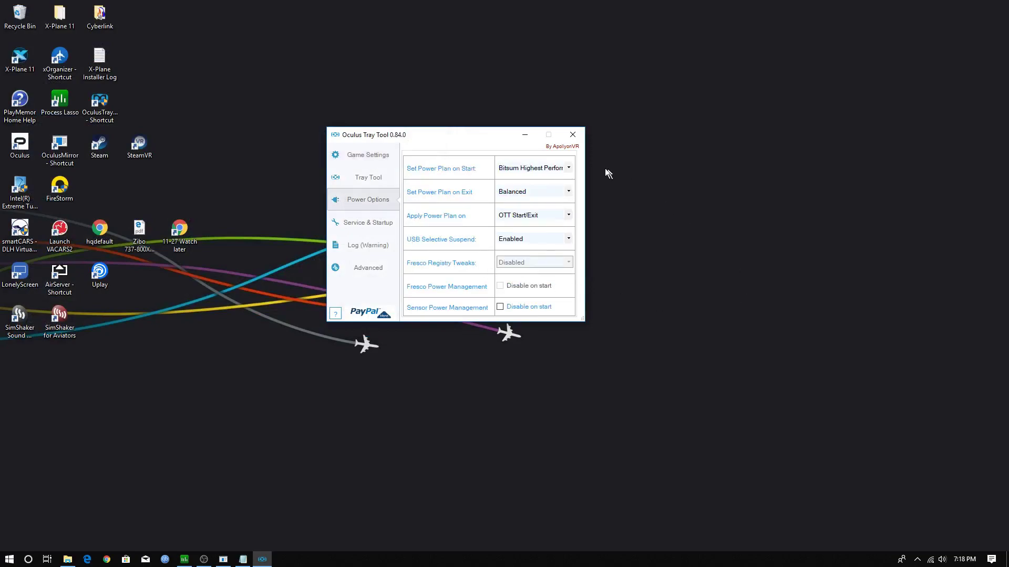
- Keep Bitsum Highest Performance on start and Balanced on exit, then close Oculus Tray Tool
{"action": "left_click", "coordinate": [568, 168]}
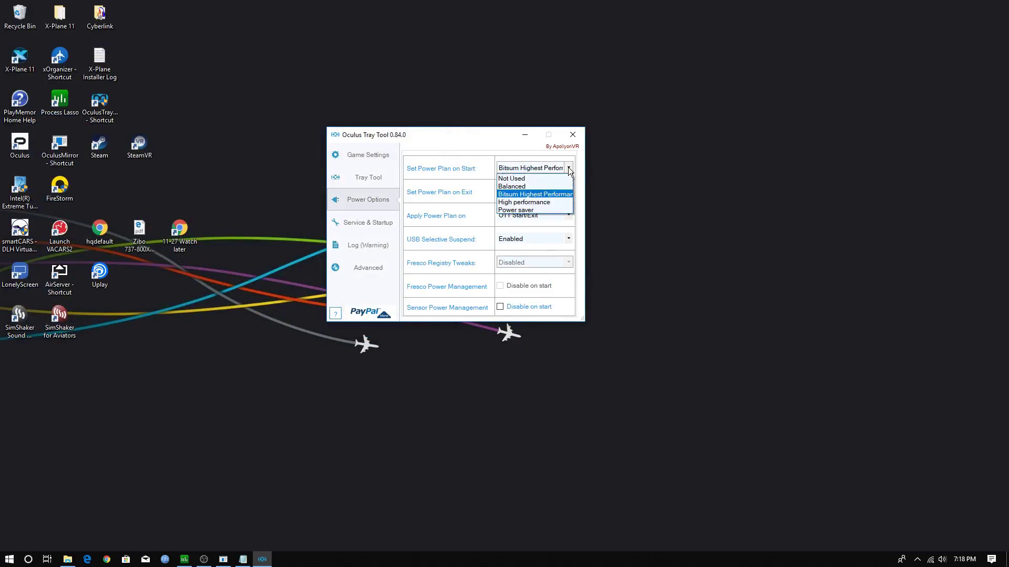
{"action": "left_click", "coordinate": [569, 167]}
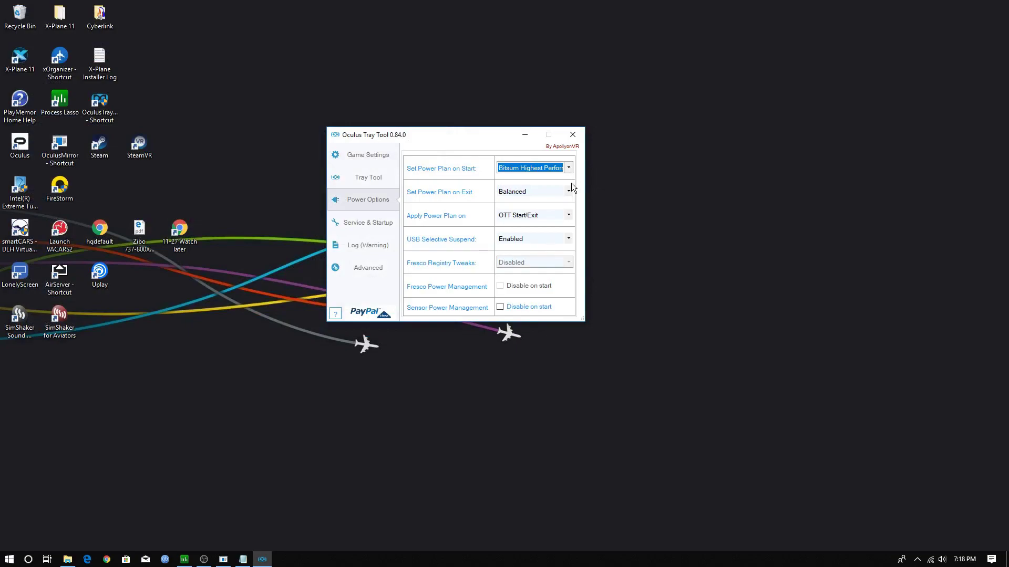
{"action": "left_click", "coordinate": [568, 192]}
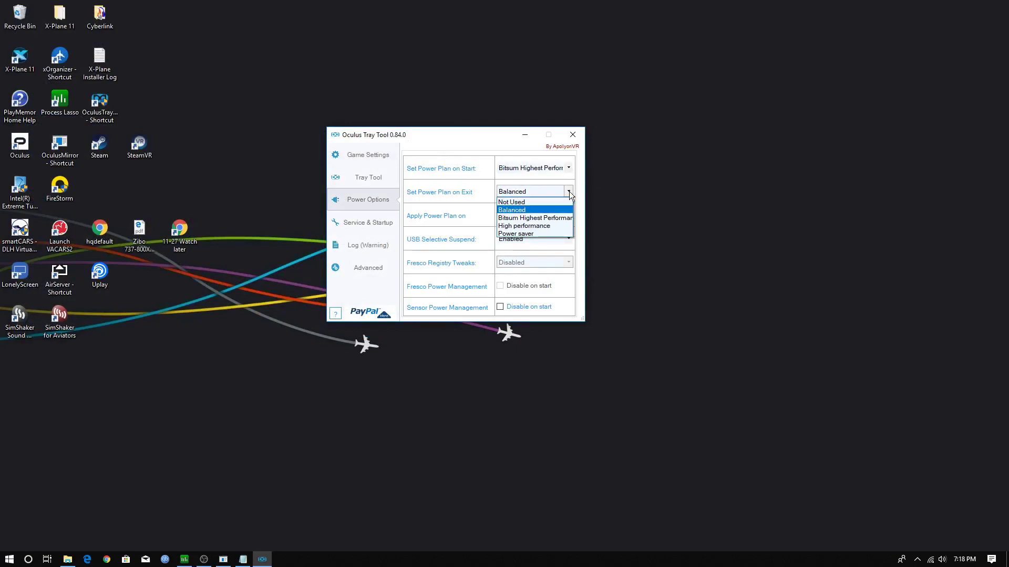
{"action": "left_click", "coordinate": [569, 193]}
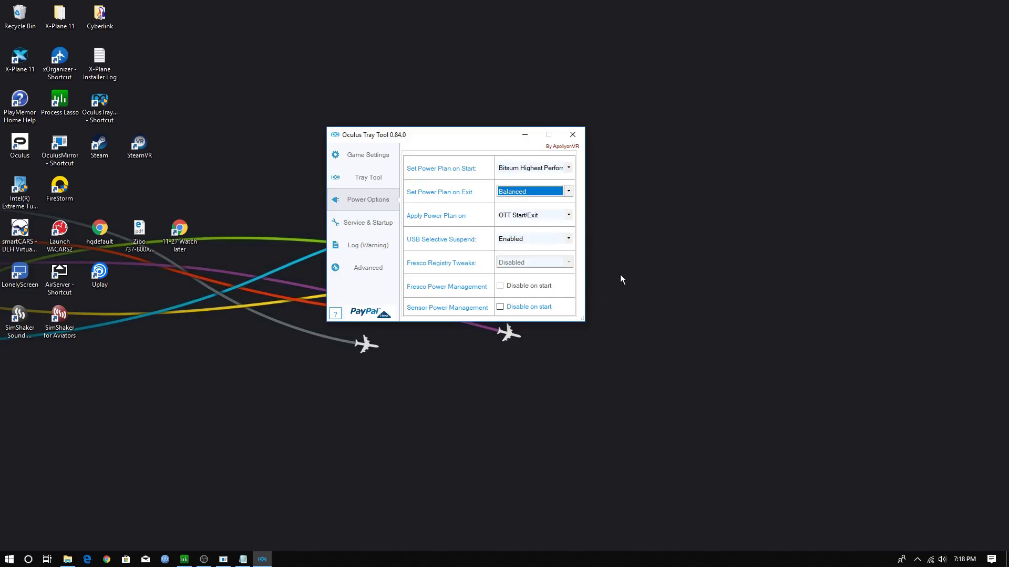
{"action": "left_click", "coordinate": [573, 138]}
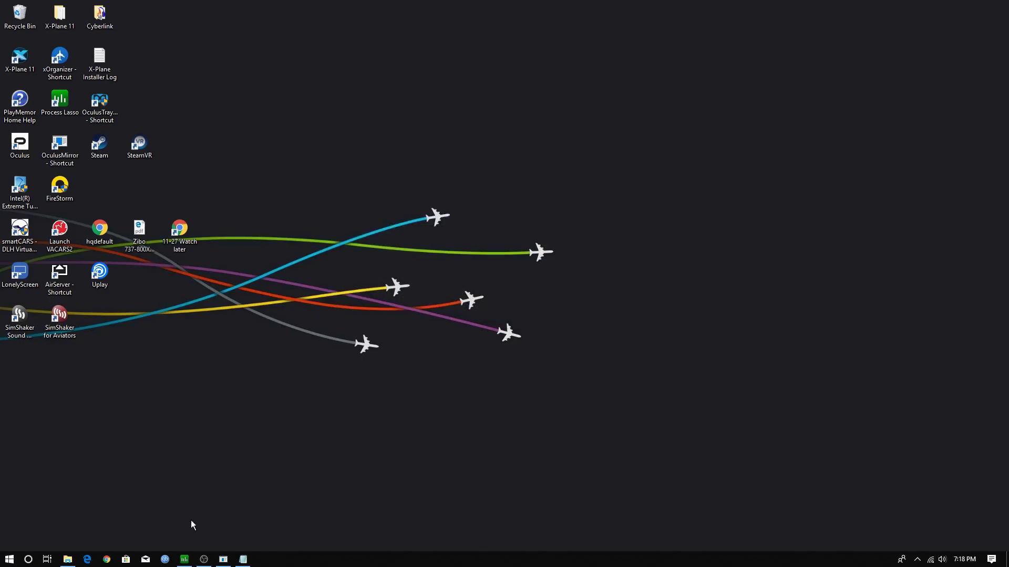
{"action": "left_click", "coordinate": [184, 560]}
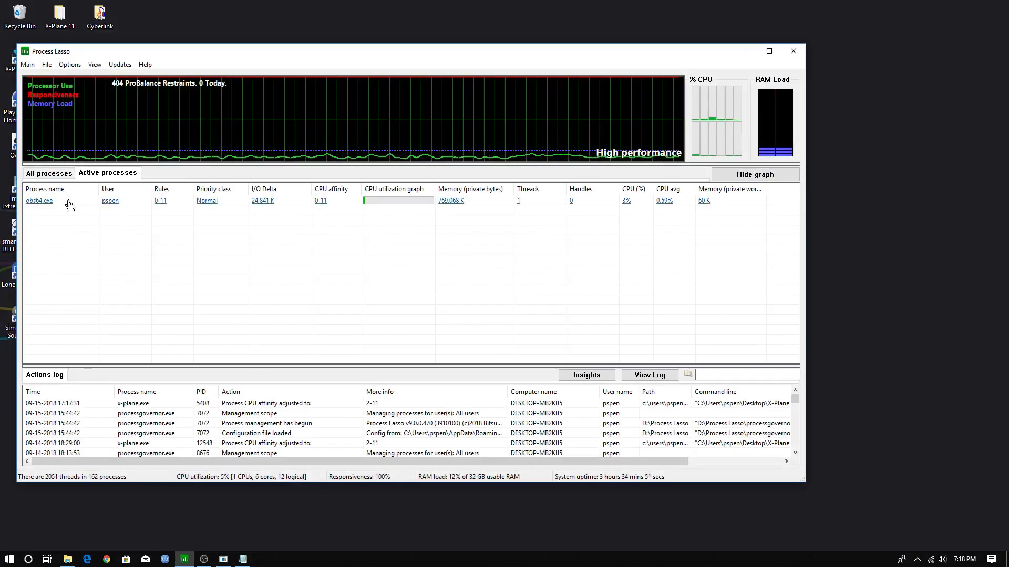
{"action": "left_click", "coordinate": [51, 175]}
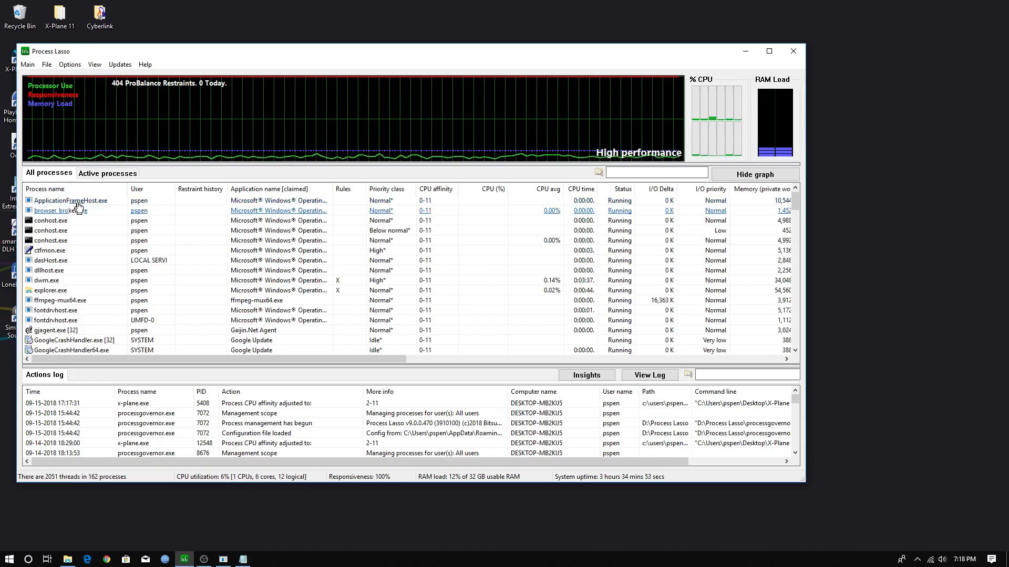
{"action": "left_click", "coordinate": [96, 178]}
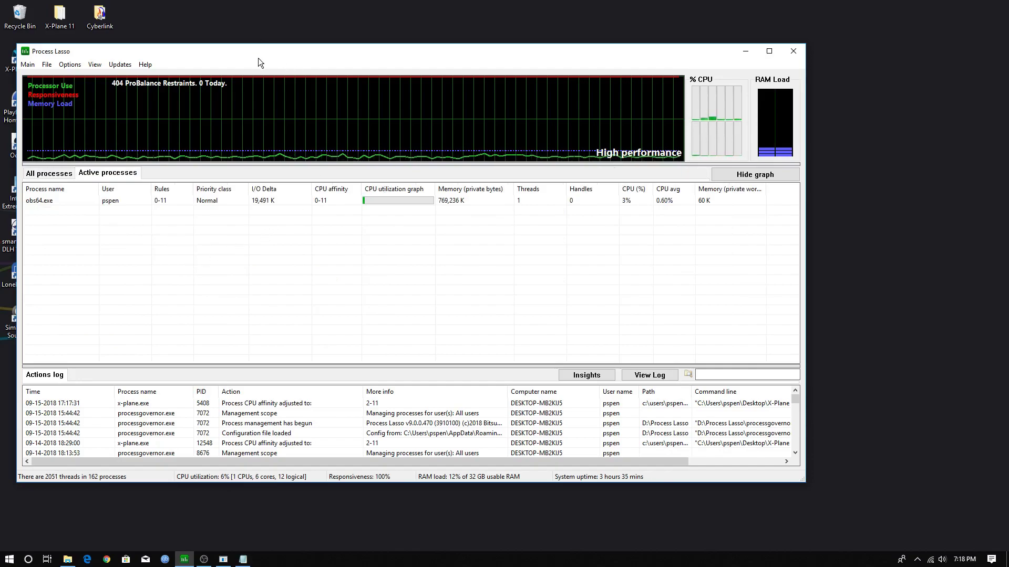
{"action": "mouse_move", "coordinate": [257, 58]}
{"action": "left_mouse_down"}
{"action": "mouse_move", "coordinate": [376, 70]}
{"action": "mouse_move", "coordinate": [390, 56]}
{"action": "left_mouse_up"}
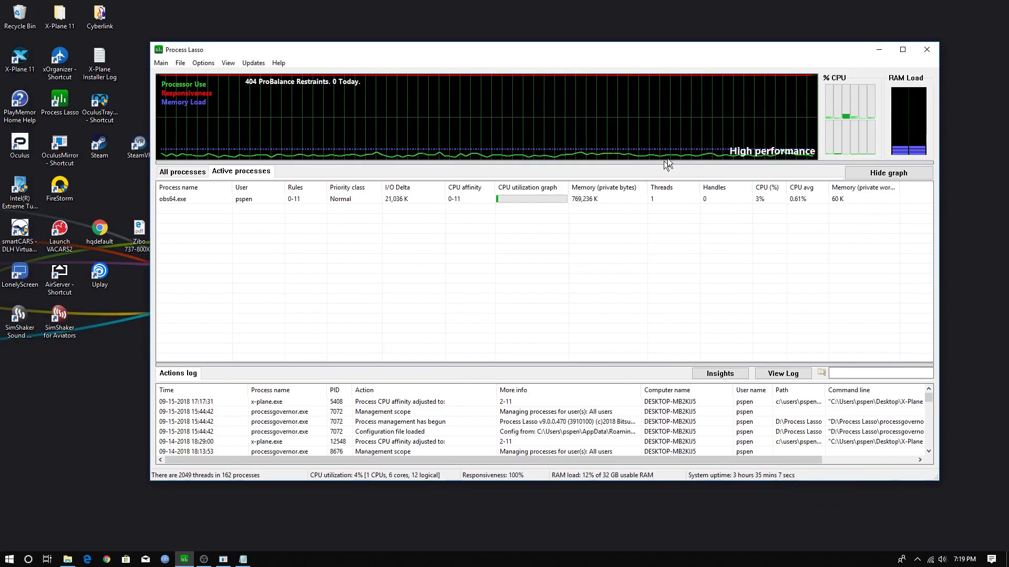
{"action": "left_click", "coordinate": [879, 50]}
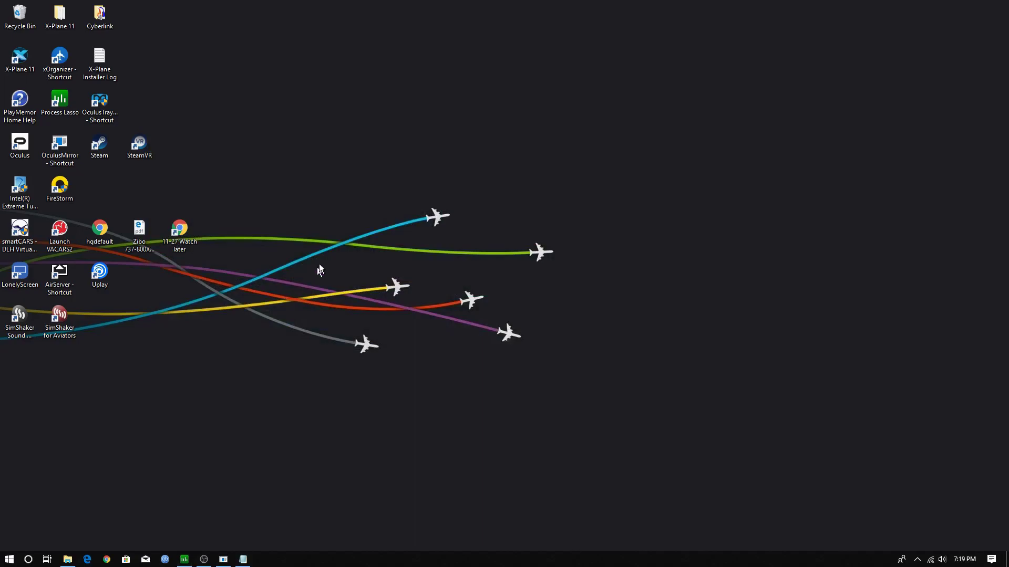
{"action": "double_click", "coordinate": [19, 143]}
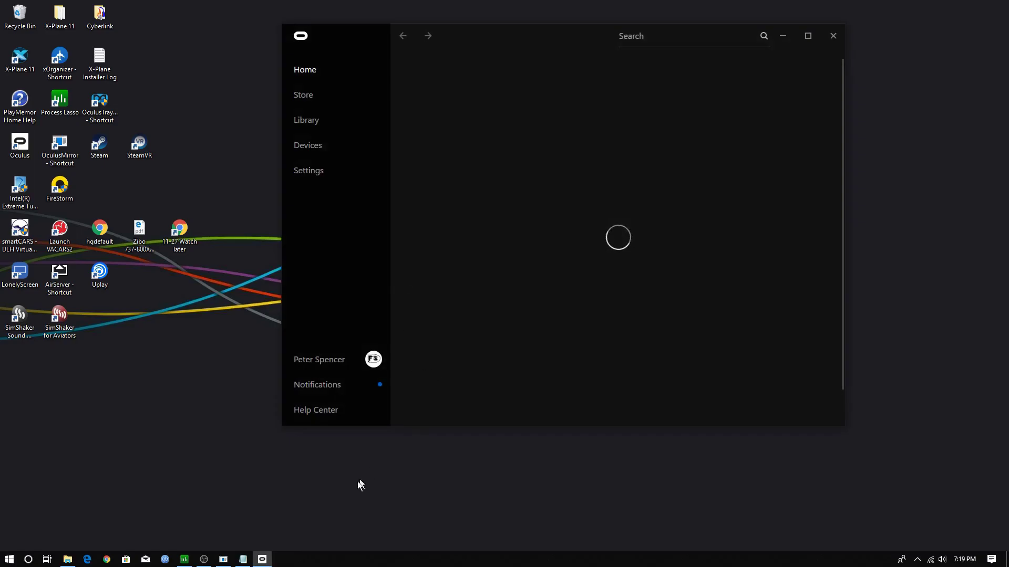
- Open Oculus Mirror, move it down and left, and bring the Oculus app forward
{"action": "left_click", "coordinate": [223, 560]}
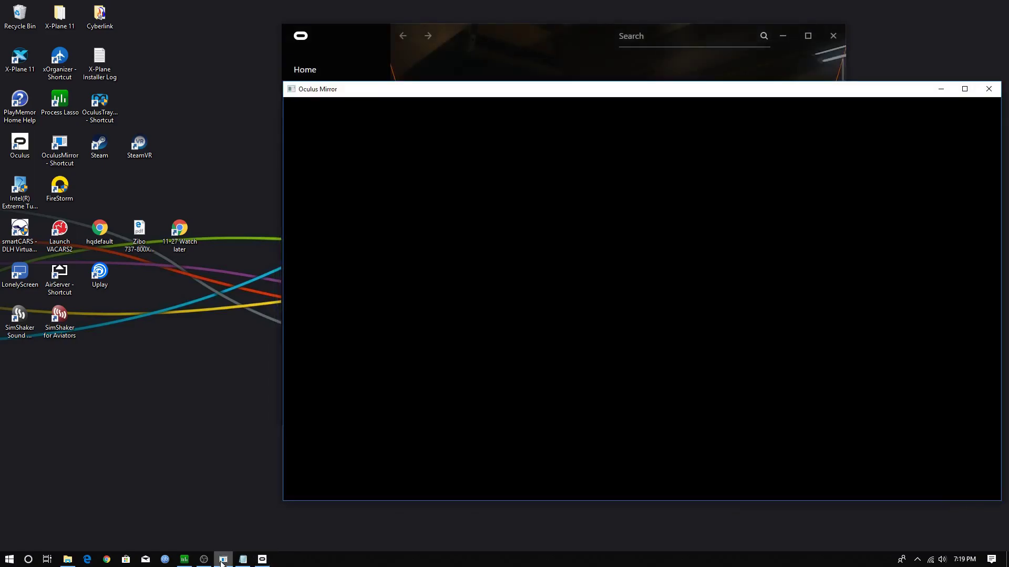
{"action": "left_click_drag", "start_coordinate": [443, 89], "coordinate": [306, 120]}
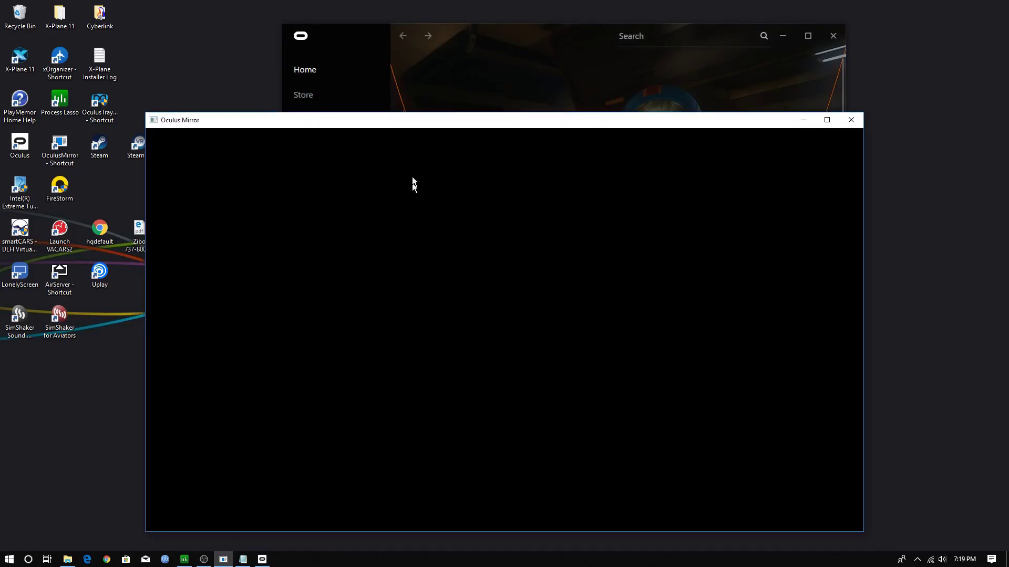
{"action": "left_click", "coordinate": [523, 34]}
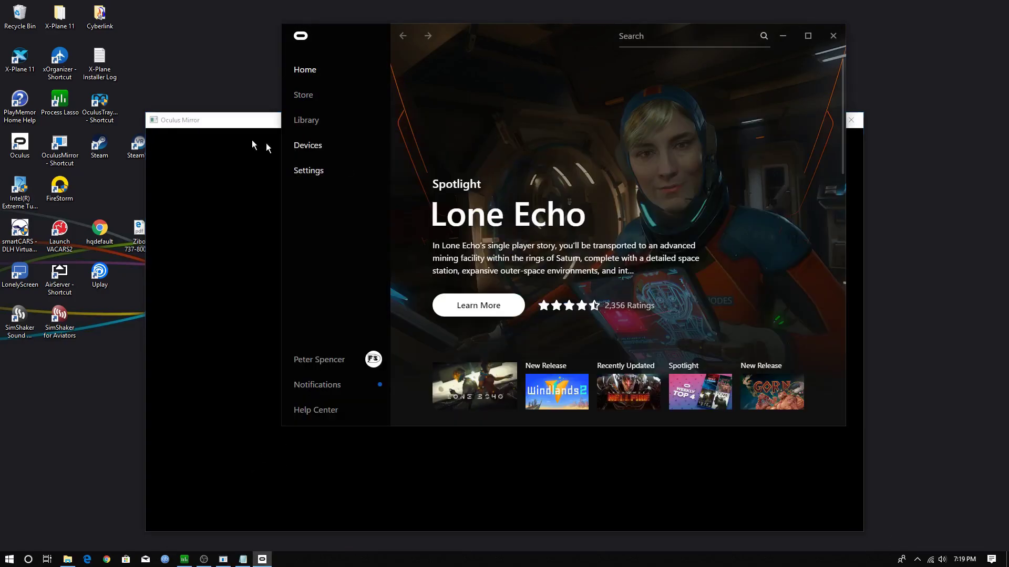
{"action": "key", "text": "alt+Tab"}
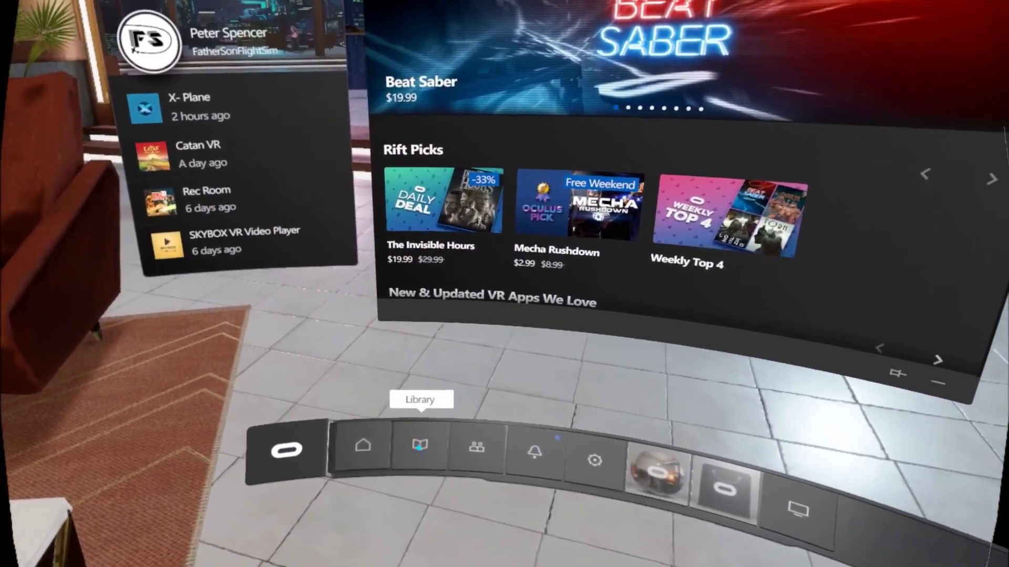
- Launch X-Plane from the Apps section of the Oculus Dash library
{"action": "left_click", "coordinate": [437, 447]}
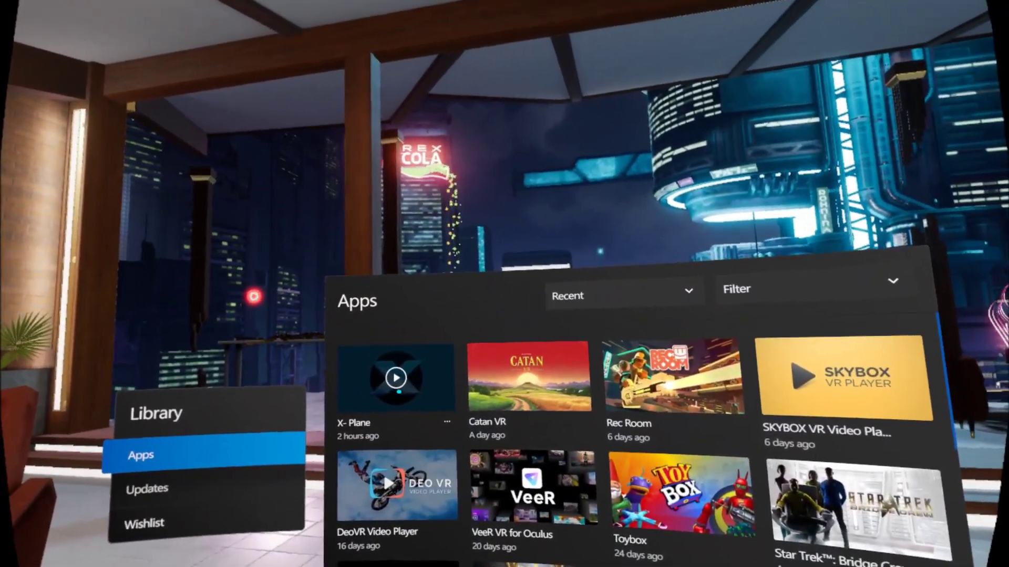
{"action": "left_click", "coordinate": [418, 348]}
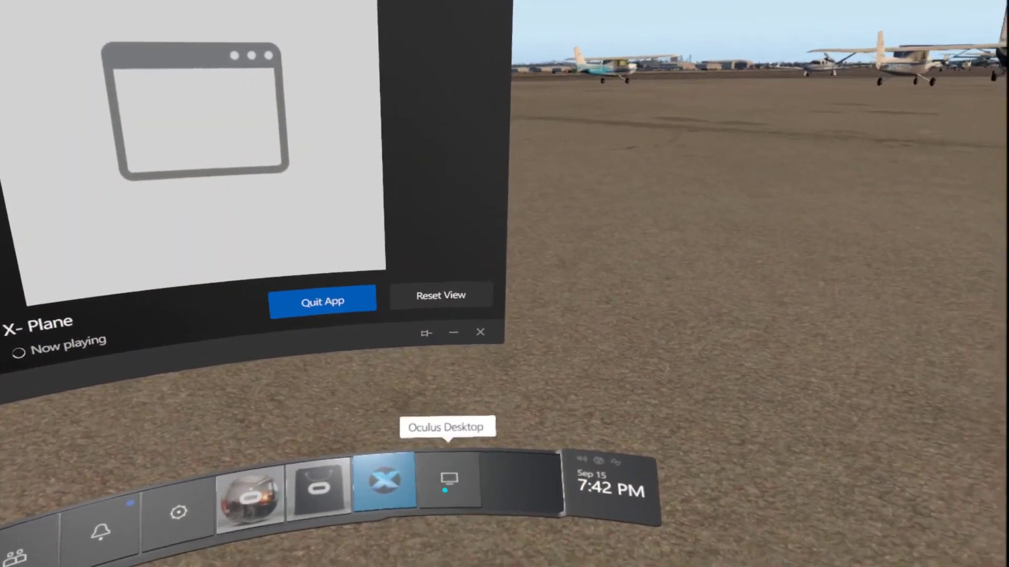
- Show the desktop windows in VR, then bring up the cockpit tablet and its maps
{"action": "left_click", "coordinate": [446, 481]}
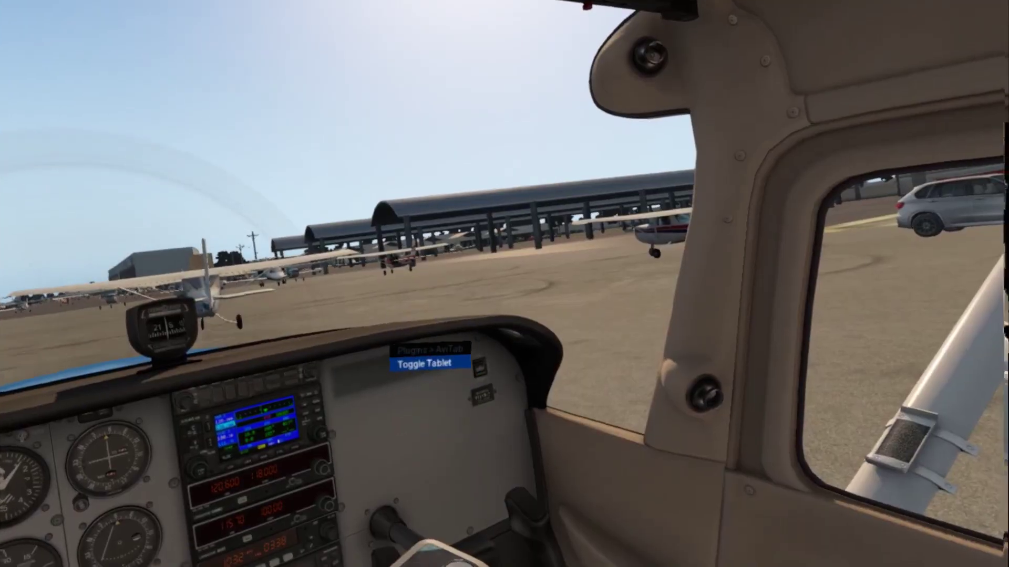
{"action": "left_click", "coordinate": [428, 363]}
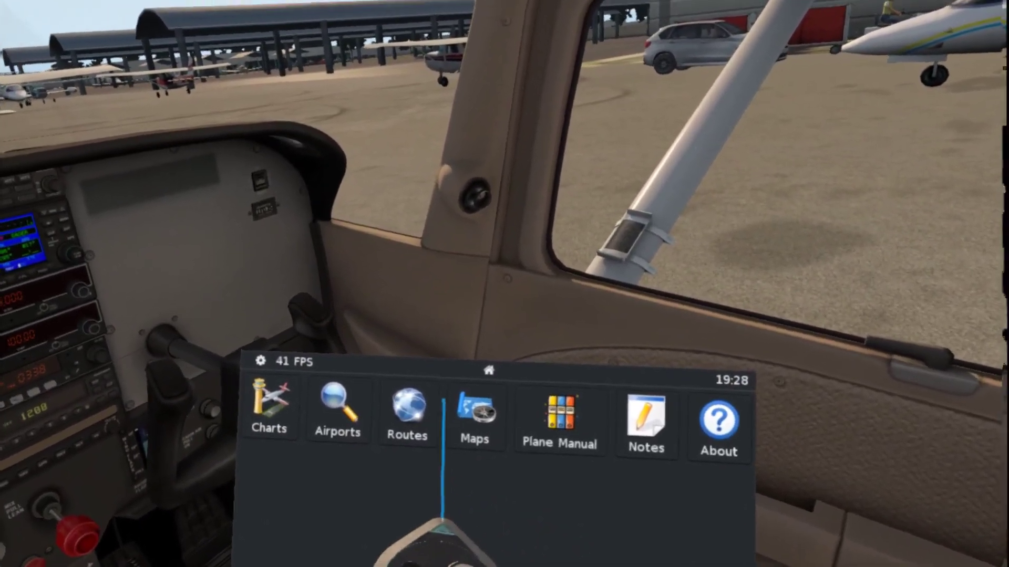
{"action": "left_click", "coordinate": [473, 412]}
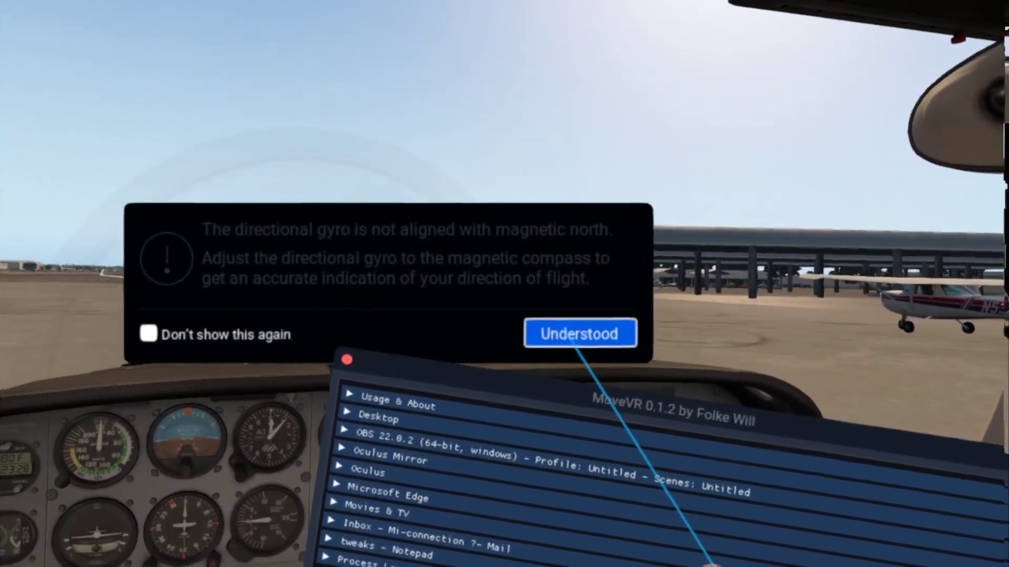
- Dismiss the directional-gyro alignment warning with Understood
{"action": "left_click", "coordinate": [575, 336]}
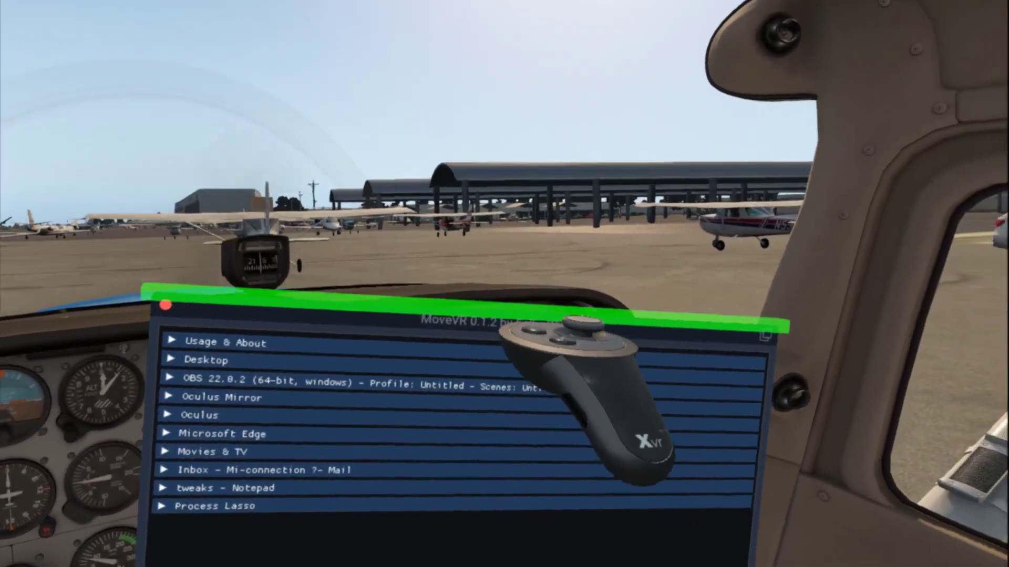